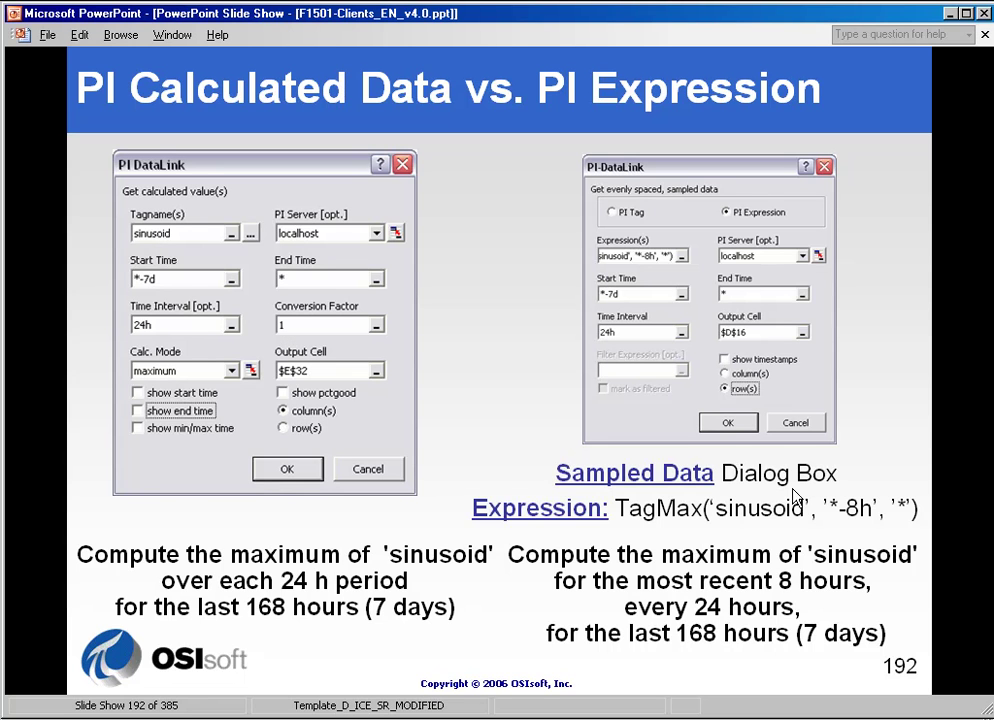
- Advance the slide show to slide 193, comparing daily and 8-hour maximum timelines
{"action": "left_click", "coordinate": [653, 514]}
{"action": "left_click", "coordinate": [854, 524]}
{"action": "left_click", "coordinate": [840, 525]}
{"action": "left_click", "coordinate": [754, 216]}
{"action": "left_click", "coordinate": [646, 302]}
{"action": "key", "text": "Page_Down"}
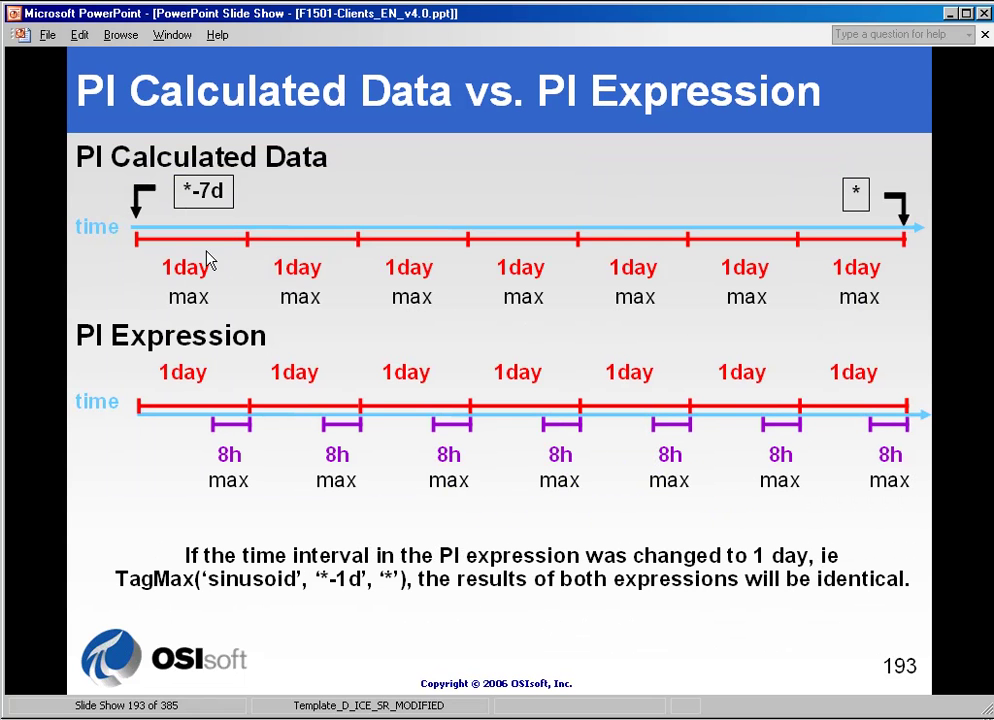
- Point along the slide 193 timelines, then switch to the Excel Book1 workbook
{"action": "left_click", "coordinate": [322, 264]}
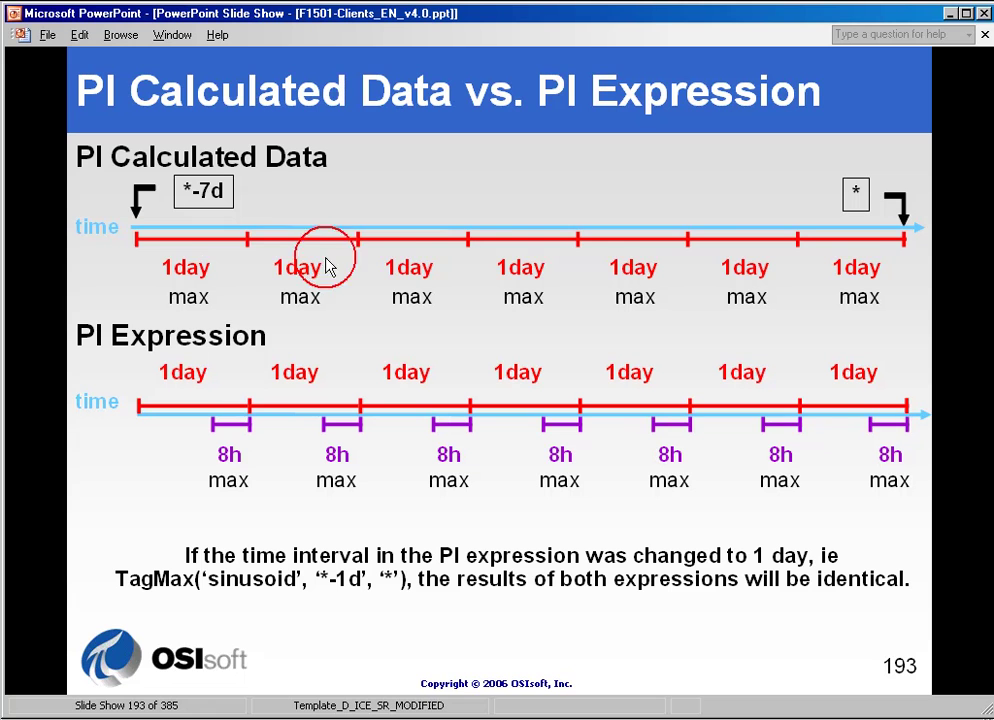
{"action": "left_click", "coordinate": [387, 258]}
{"action": "left_click", "coordinate": [522, 259]}
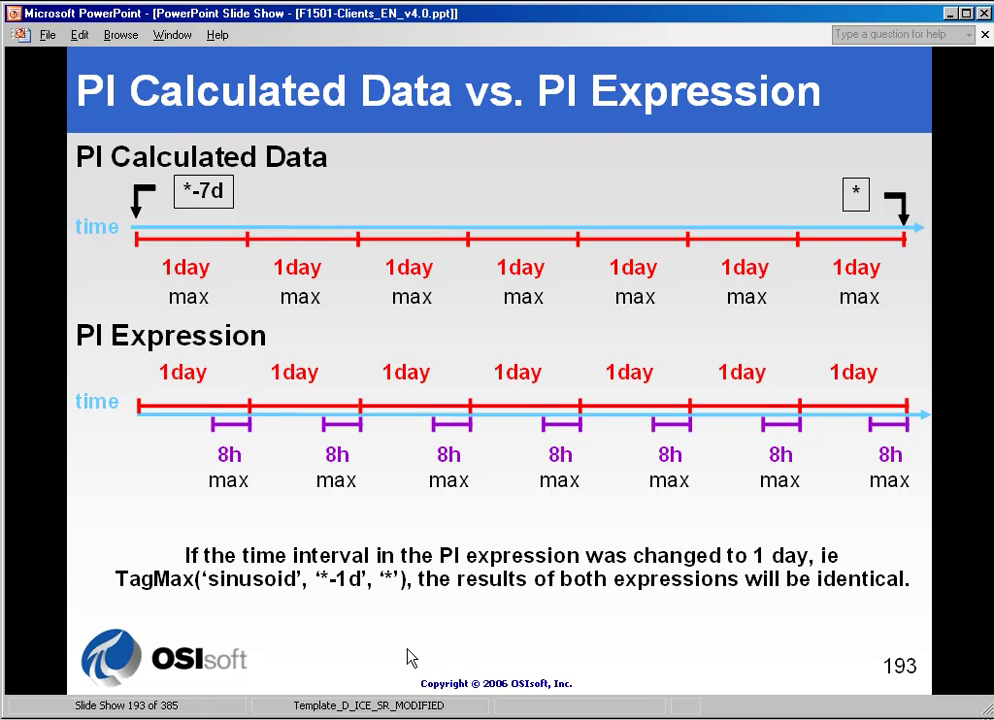
{"action": "key", "text": "alt+Tab"}
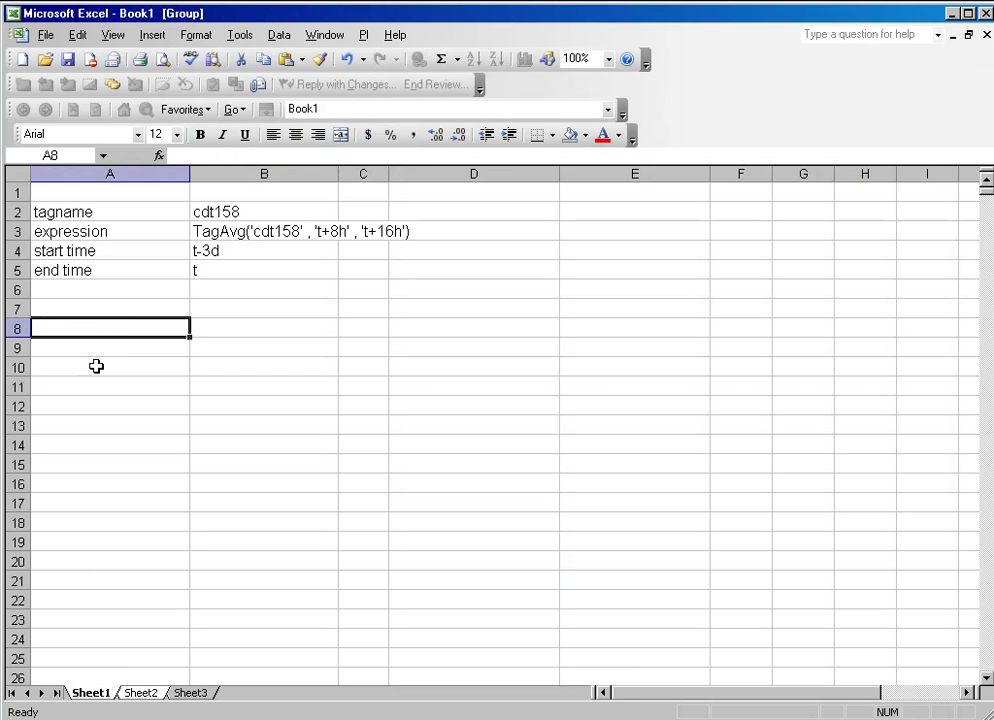
- Start a PI Calculated Data query for tag B2 from start B4 to end B5
{"action": "left_click", "coordinate": [363, 35]}
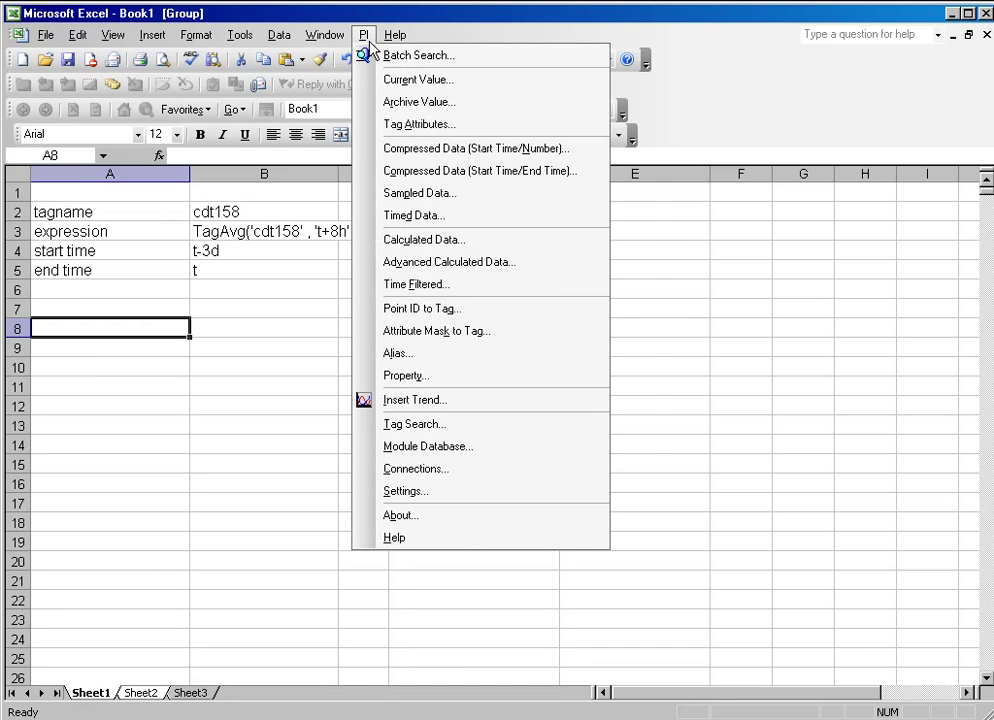
{"action": "left_click", "coordinate": [400, 239]}
{"action": "left_click_drag", "start_coordinate": [407, 205], "coordinate": [474, 199]}
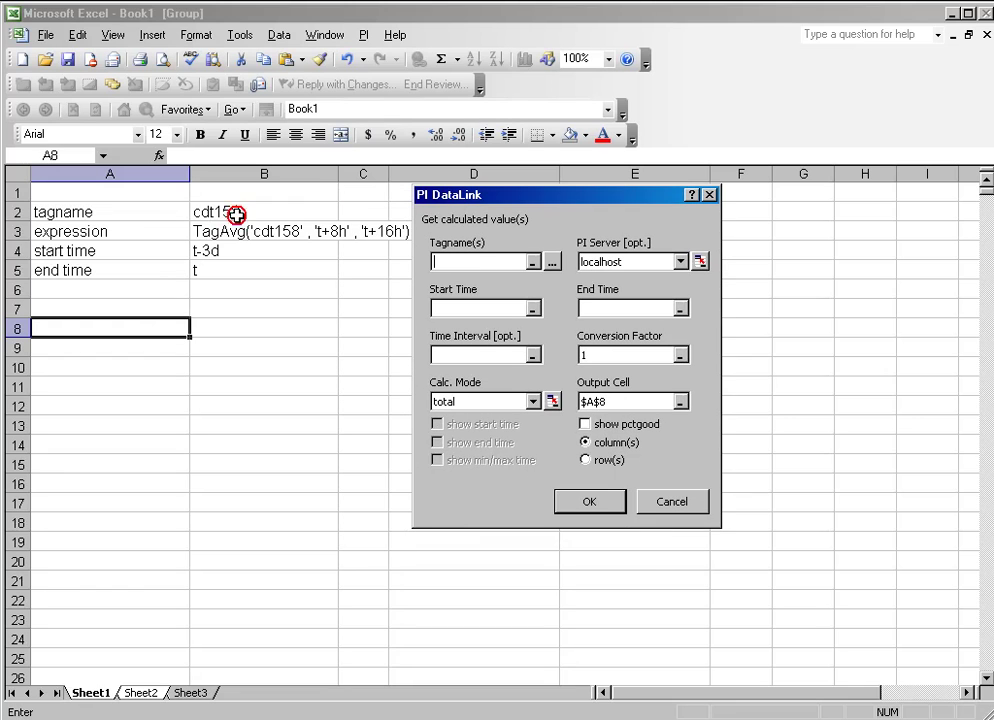
{"action": "left_click", "coordinate": [204, 214]}
{"action": "left_click", "coordinate": [490, 308]}
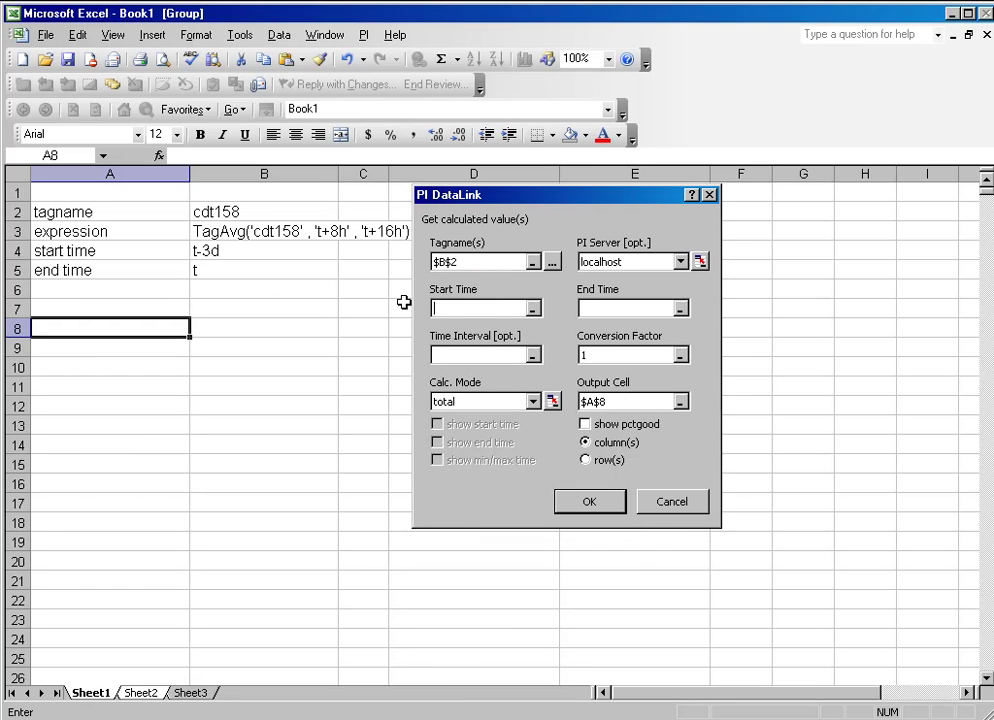
{"action": "left_click", "coordinate": [285, 258]}
{"action": "left_click", "coordinate": [600, 308]}
{"action": "left_click", "coordinate": [220, 272]}
- Use a 1d interval and average calculation mode, outputting results at A8
{"action": "left_click", "coordinate": [483, 356]}
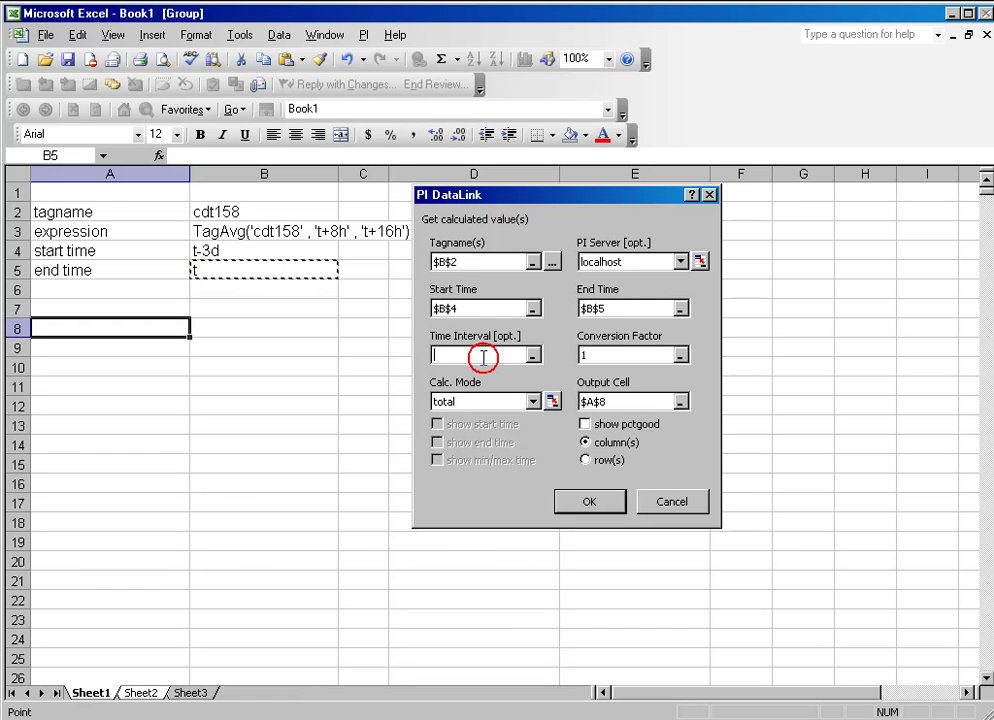
{"action": "type", "text": "1d"}
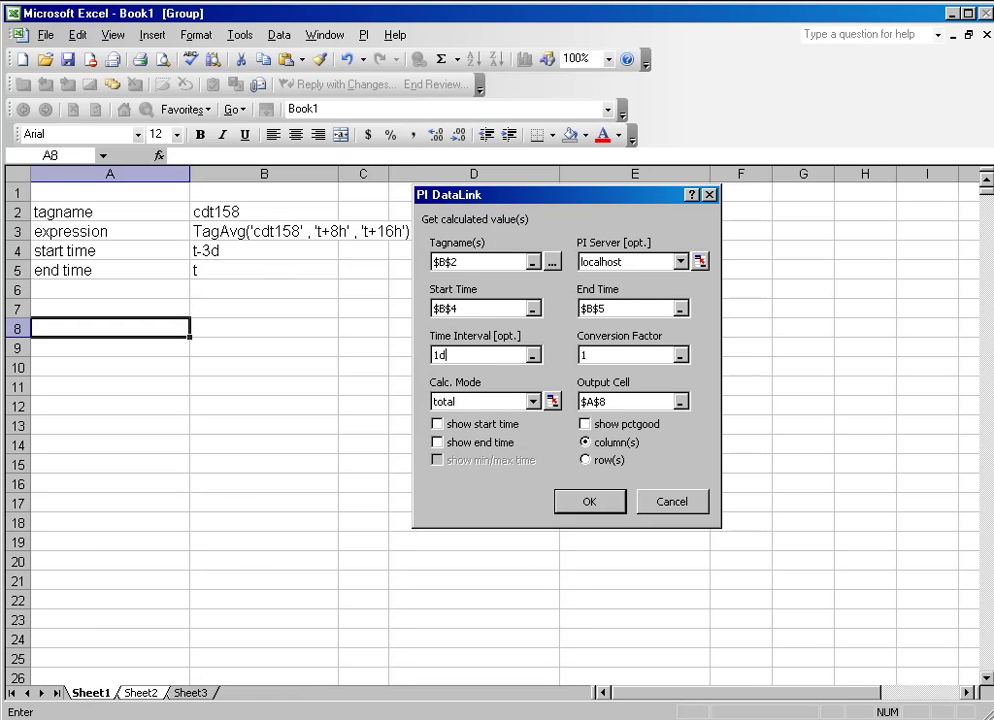
{"action": "left_click", "coordinate": [533, 401]}
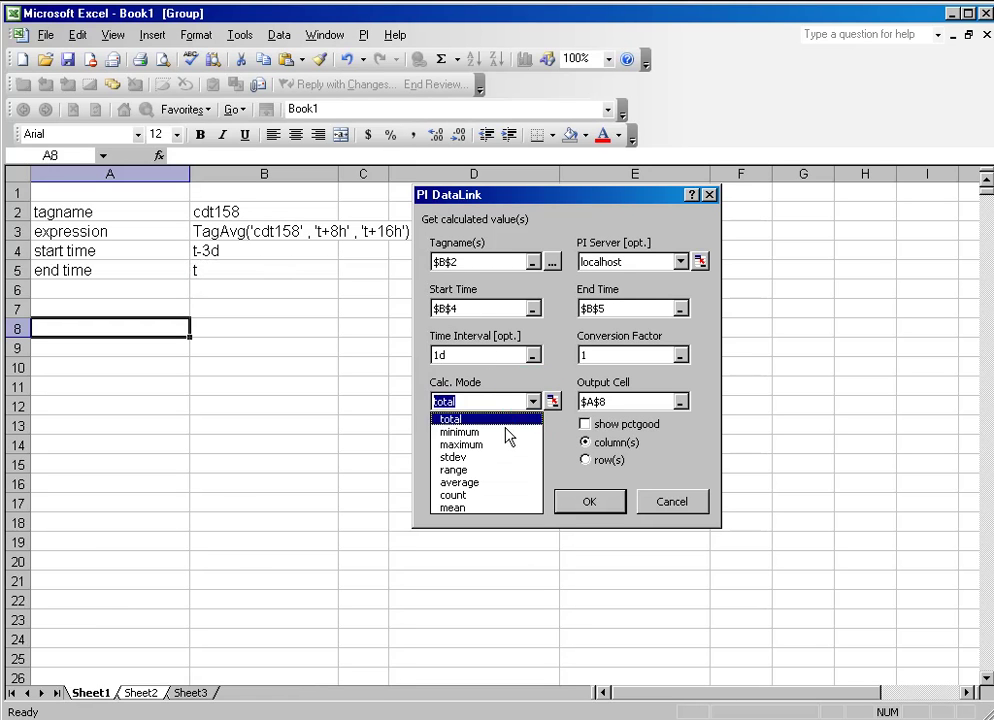
{"action": "left_click", "coordinate": [476, 488]}
{"action": "left_click", "coordinate": [588, 501]}
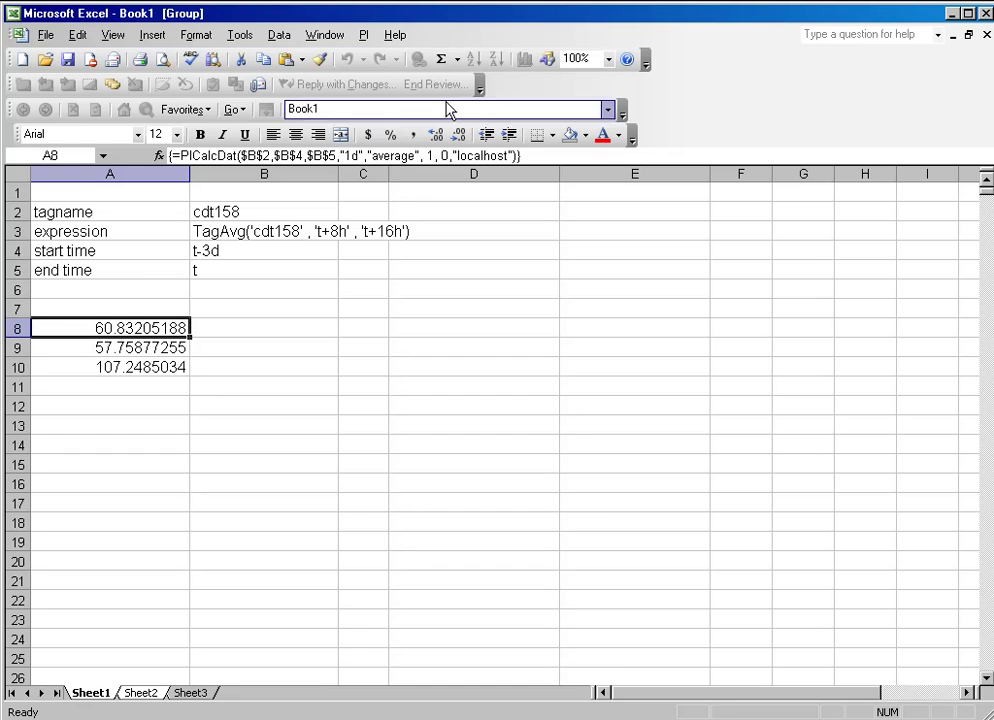
- Turn on start-time display in the existing cdt158 calculated data query
{"action": "left_click", "coordinate": [363, 34]}
{"action": "left_click", "coordinate": [378, 261]}
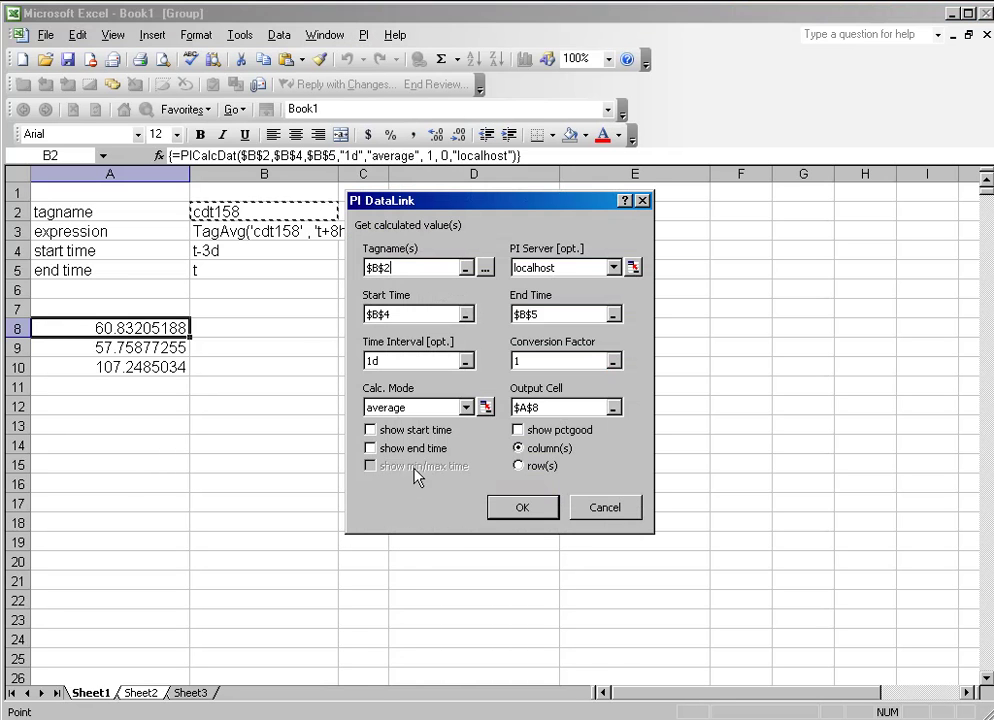
{"action": "left_click", "coordinate": [371, 429]}
{"action": "left_click", "coordinate": [503, 508]}
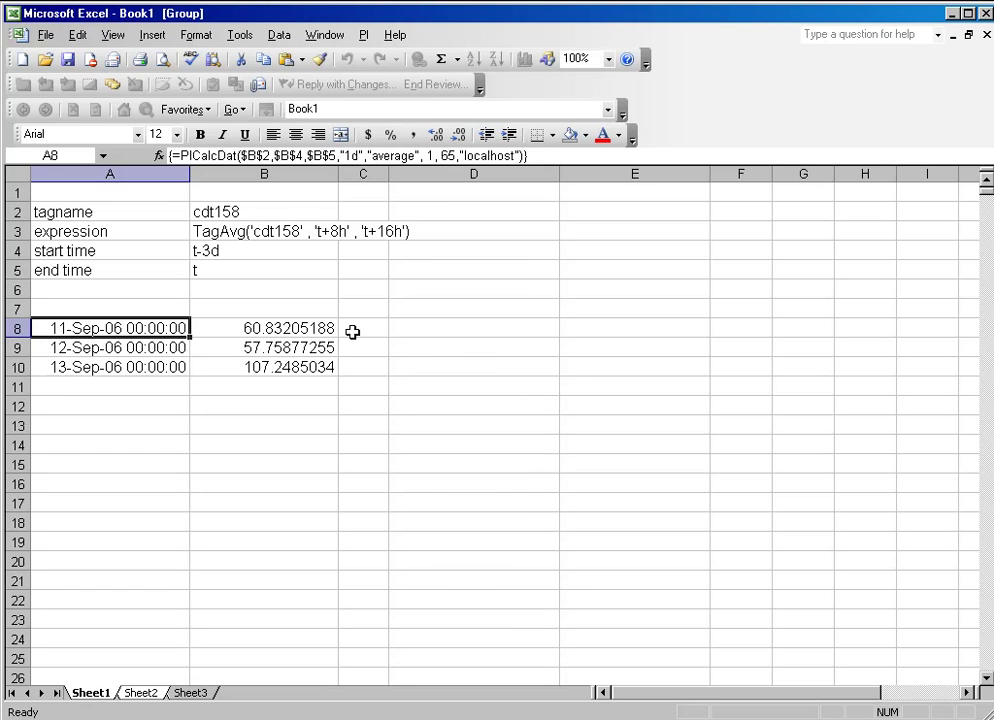
- Select result rows A8:B10 to confirm the 60.83, 57.76, 107.25 averages form one array
{"action": "left_click", "coordinate": [425, 332]}
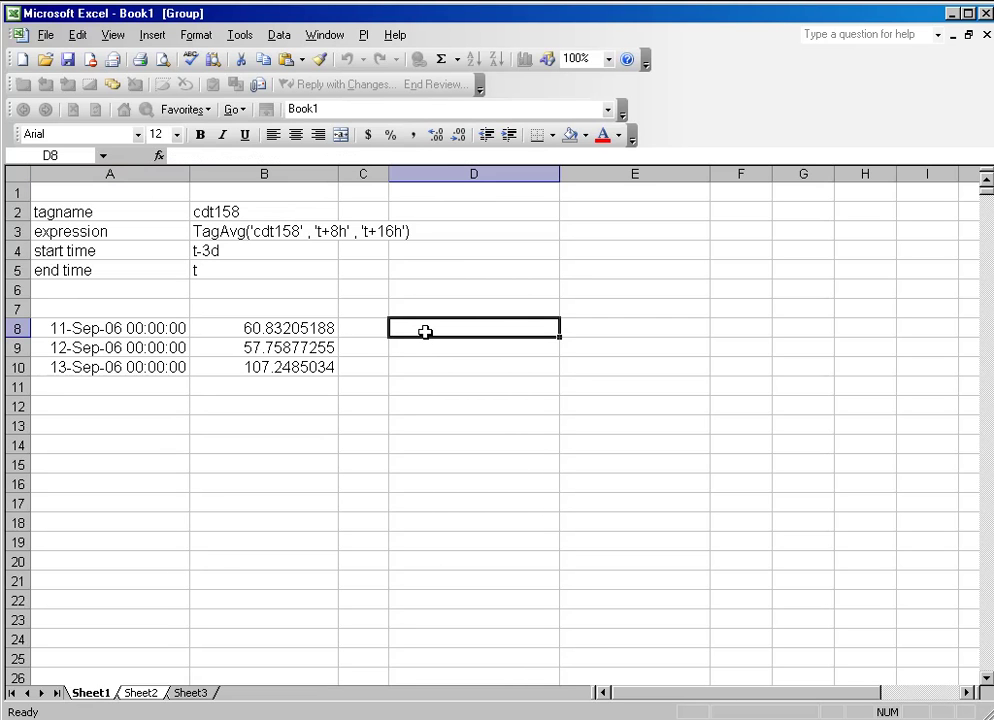
{"action": "left_click", "coordinate": [173, 327]}
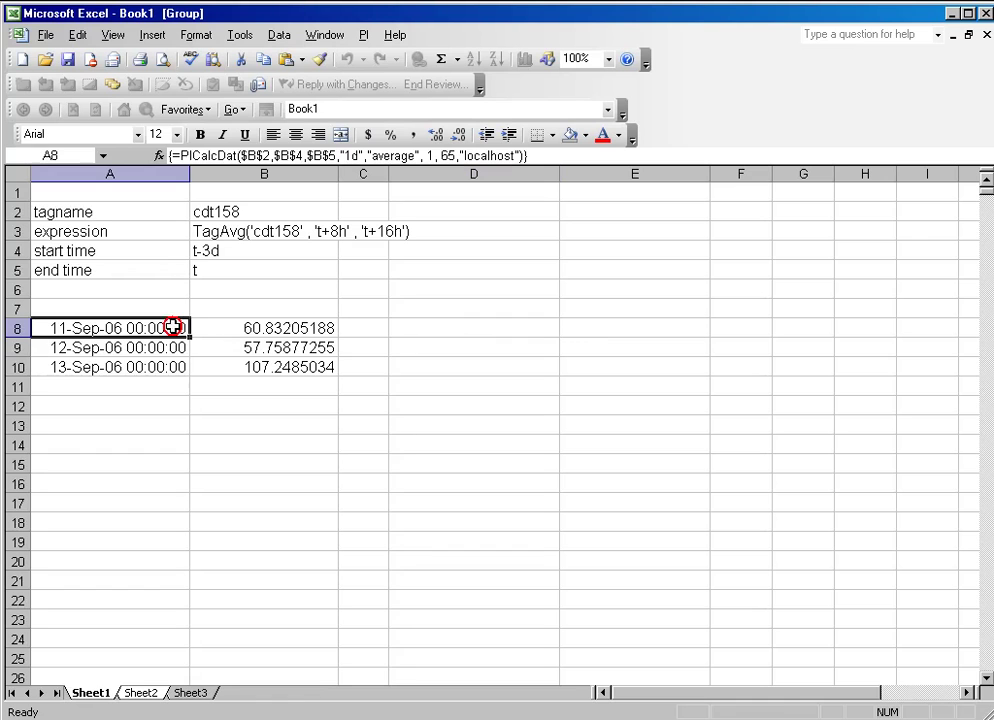
{"action": "left_click_drag", "start_coordinate": [173, 327], "coordinate": [260, 329]}
{"action": "left_click_drag", "start_coordinate": [138, 348], "coordinate": [251, 357]}
{"action": "left_click_drag", "start_coordinate": [146, 368], "coordinate": [256, 378]}
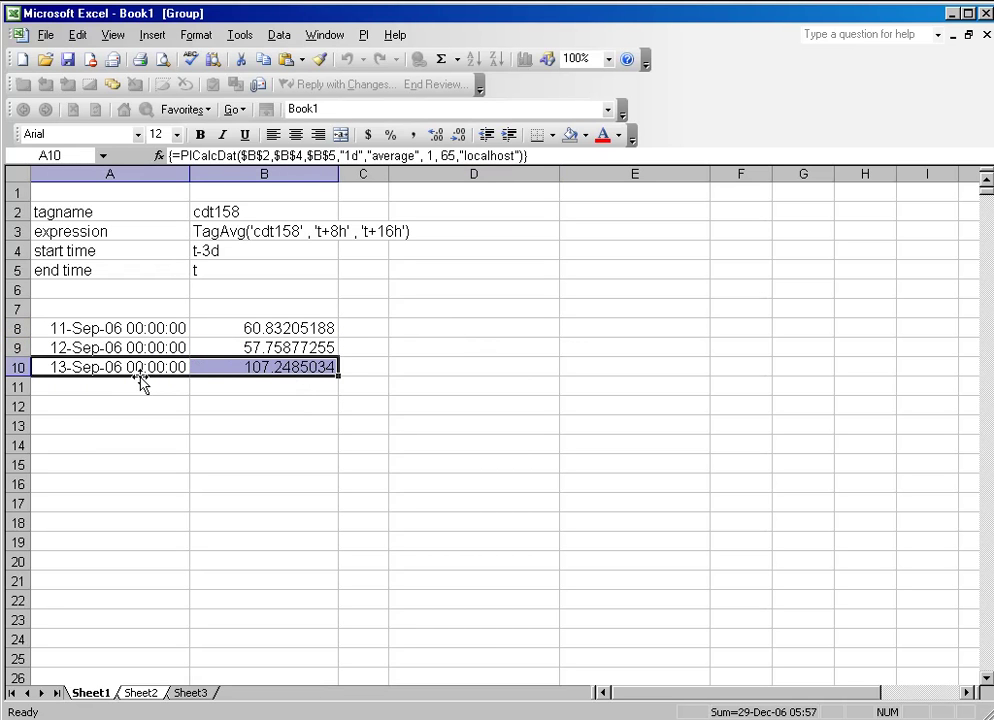
{"action": "left_click", "coordinate": [431, 338]}
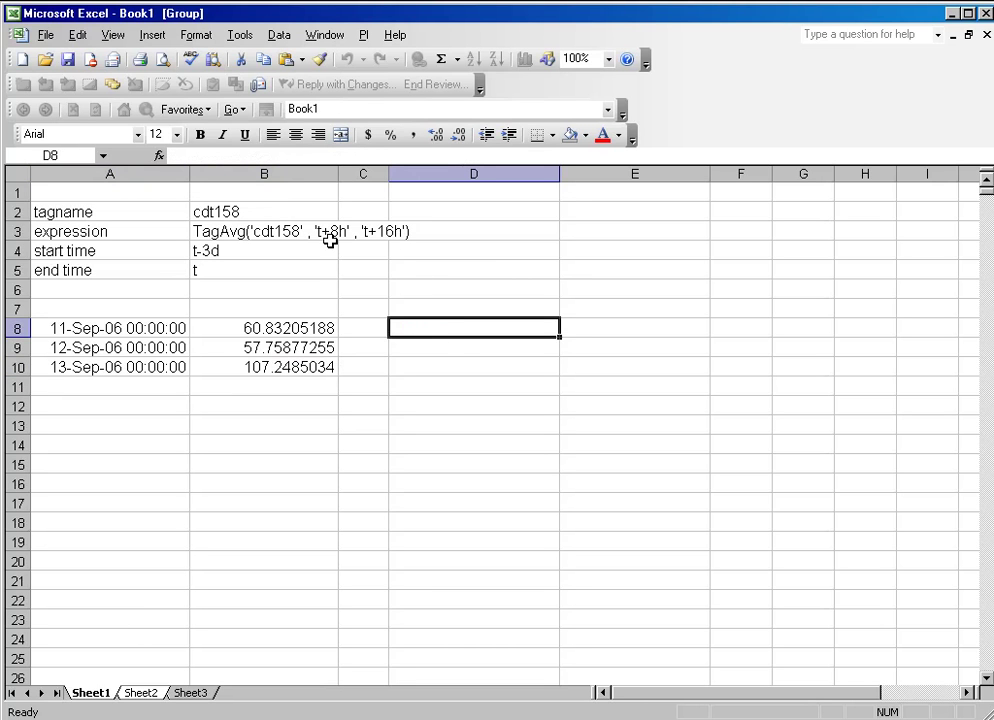
{"action": "left_click", "coordinate": [256, 232]}
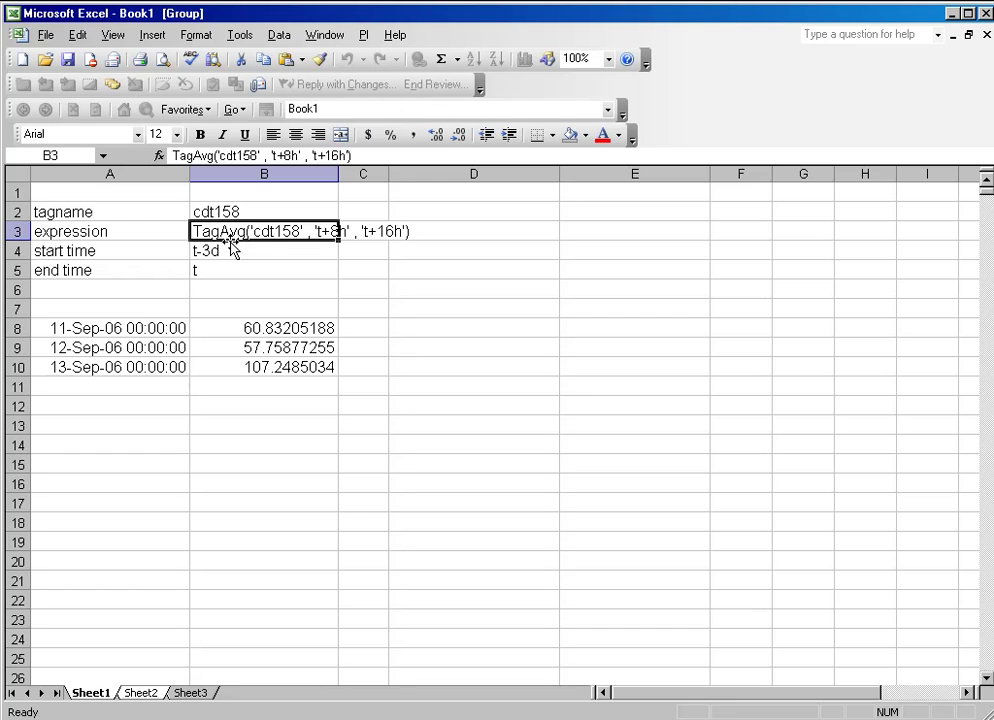
{"action": "left_click", "coordinate": [274, 232]}
{"action": "key", "text": "Right"}
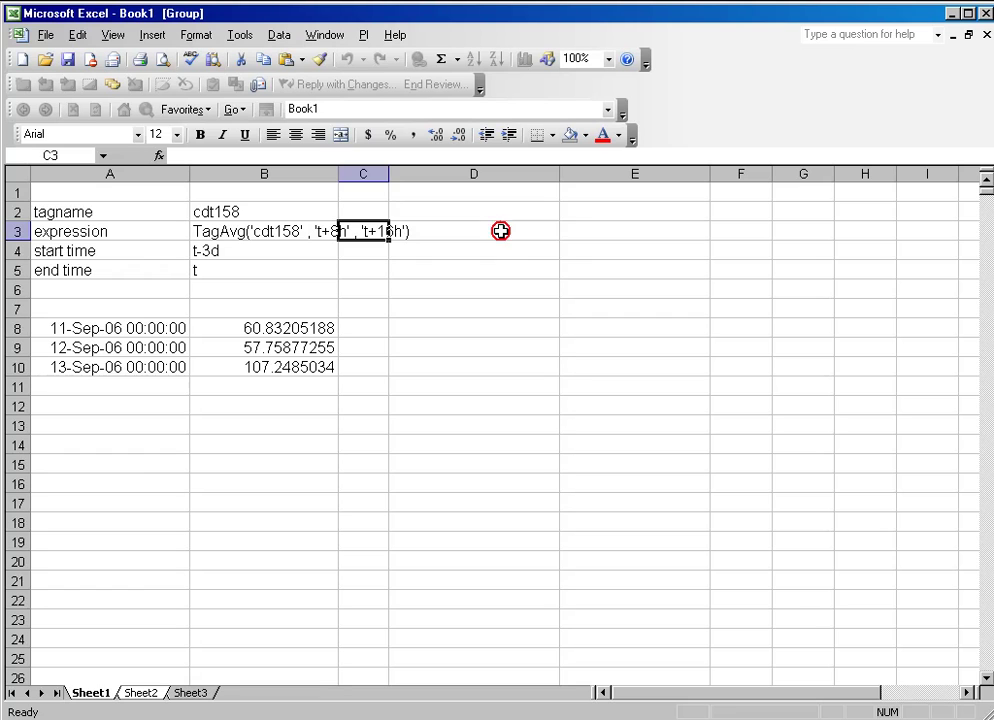
{"action": "key", "text": "Right"}
{"action": "key", "text": "Right"}
{"action": "left_click", "coordinate": [451, 328]}
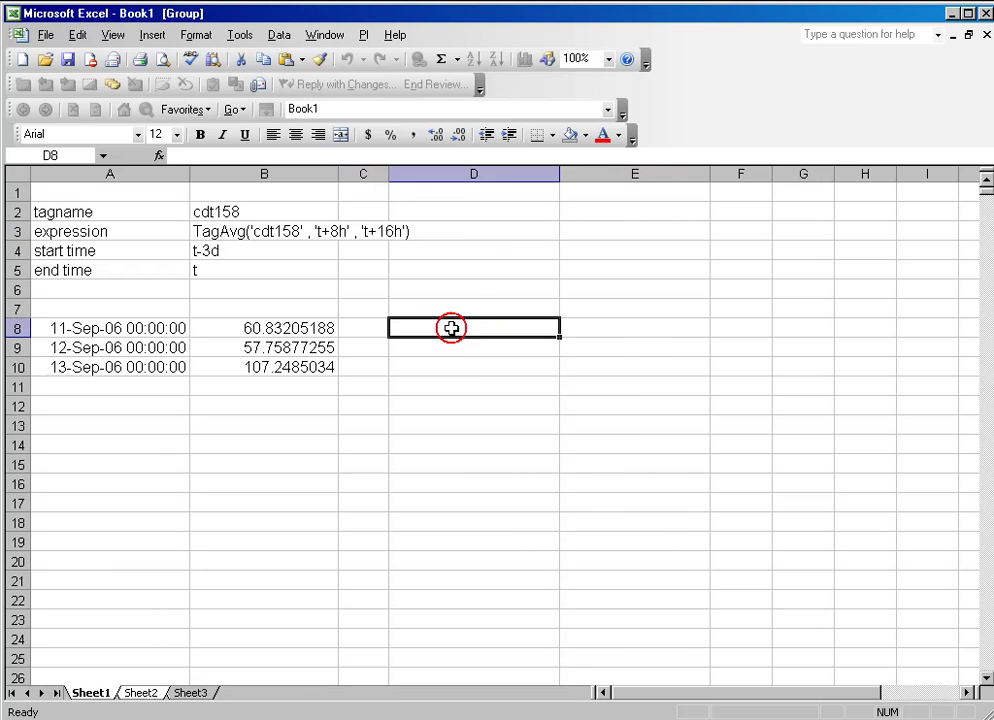
- Start a PI Sampled Data query on the PI Expression in cell B3
{"action": "left_click", "coordinate": [364, 35]}
{"action": "left_click", "coordinate": [398, 194]}
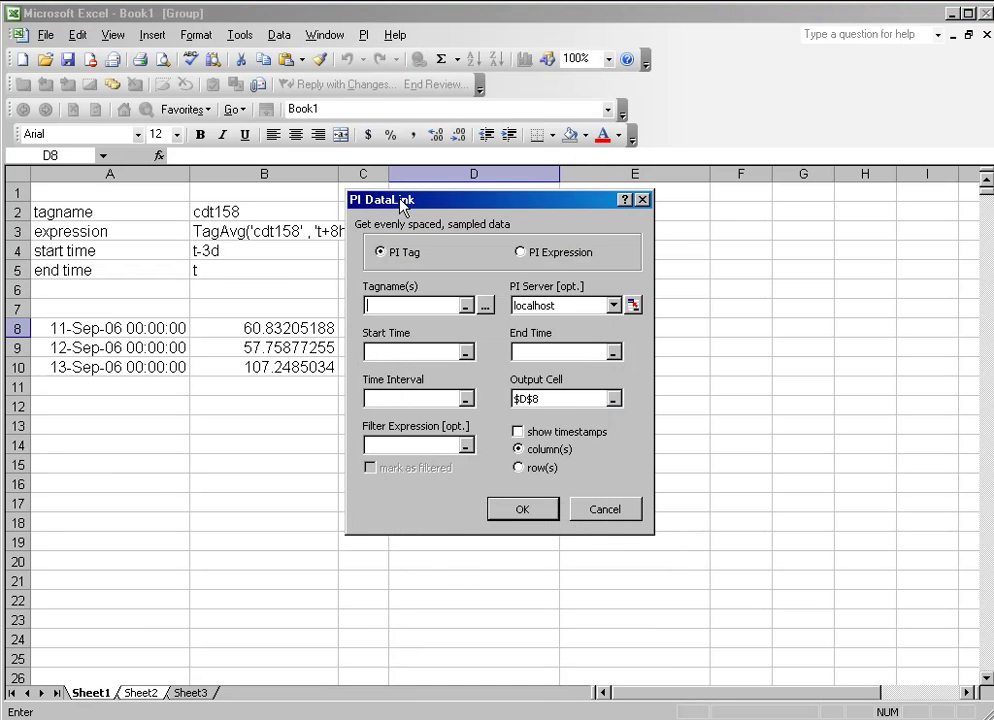
{"action": "left_click_drag", "start_coordinate": [484, 198], "coordinate": [669, 125]}
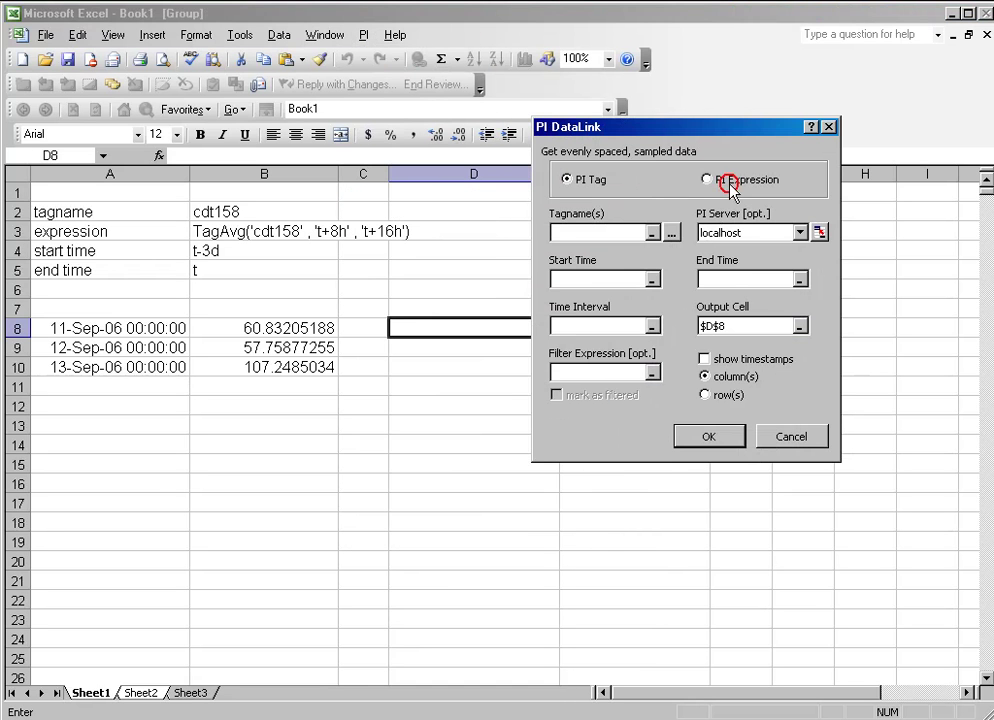
{"action": "left_click", "coordinate": [728, 184]}
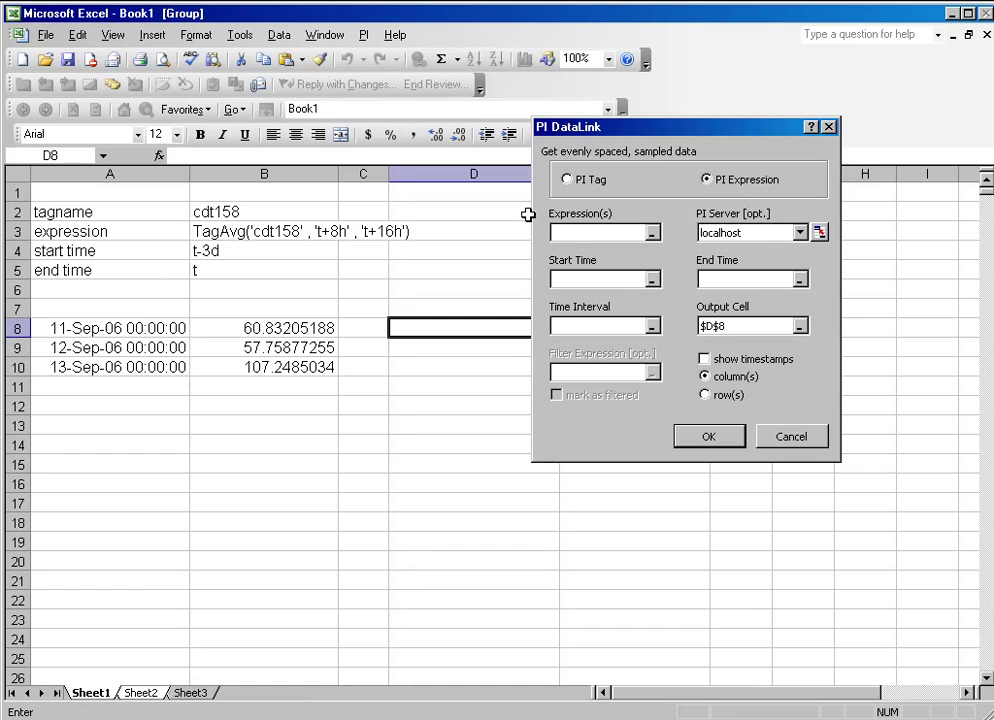
{"action": "left_click", "coordinate": [253, 233]}
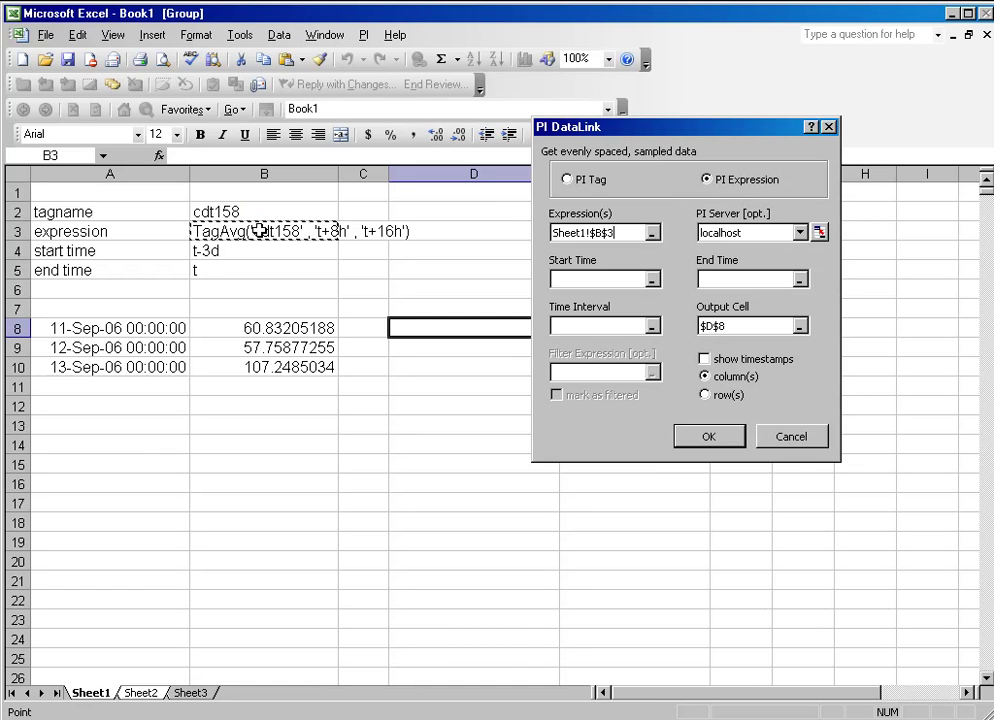
- Sample from B4 to B5 at a 1d interval with timestamps into D8:E11
{"action": "left_click", "coordinate": [578, 280]}
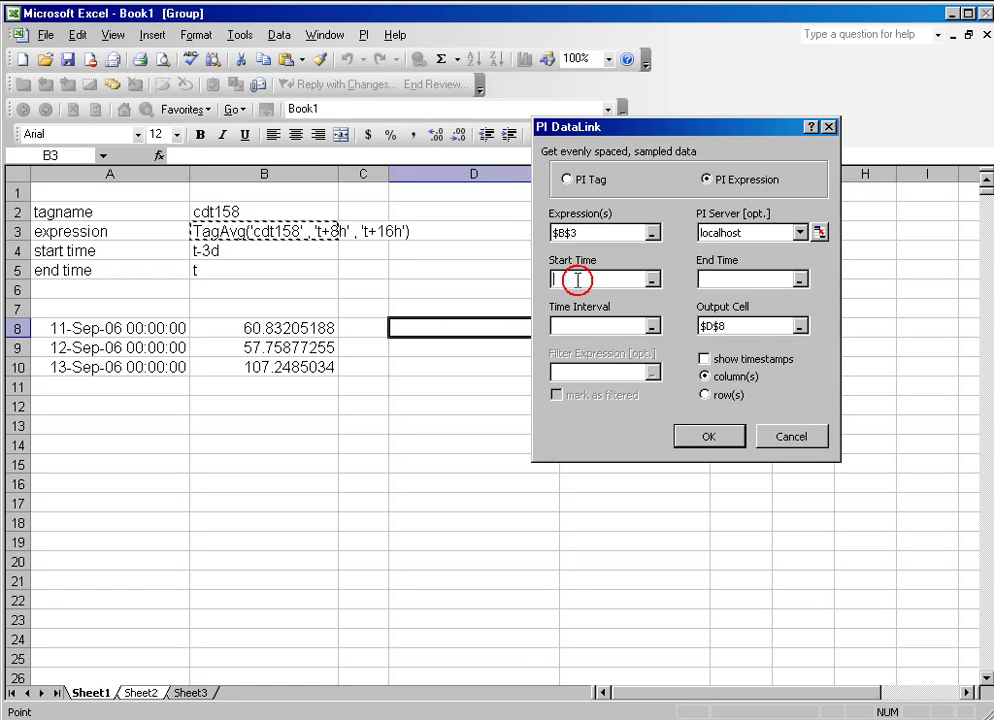
{"action": "left_click", "coordinate": [224, 251]}
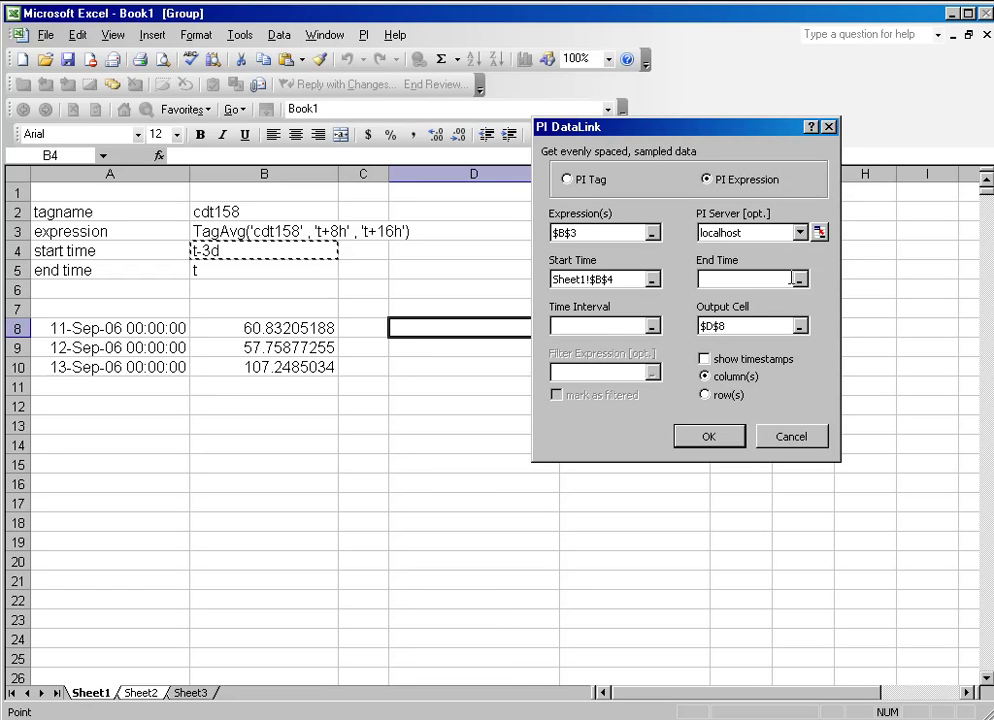
{"action": "left_click", "coordinate": [697, 281]}
{"action": "left_click", "coordinate": [240, 270]}
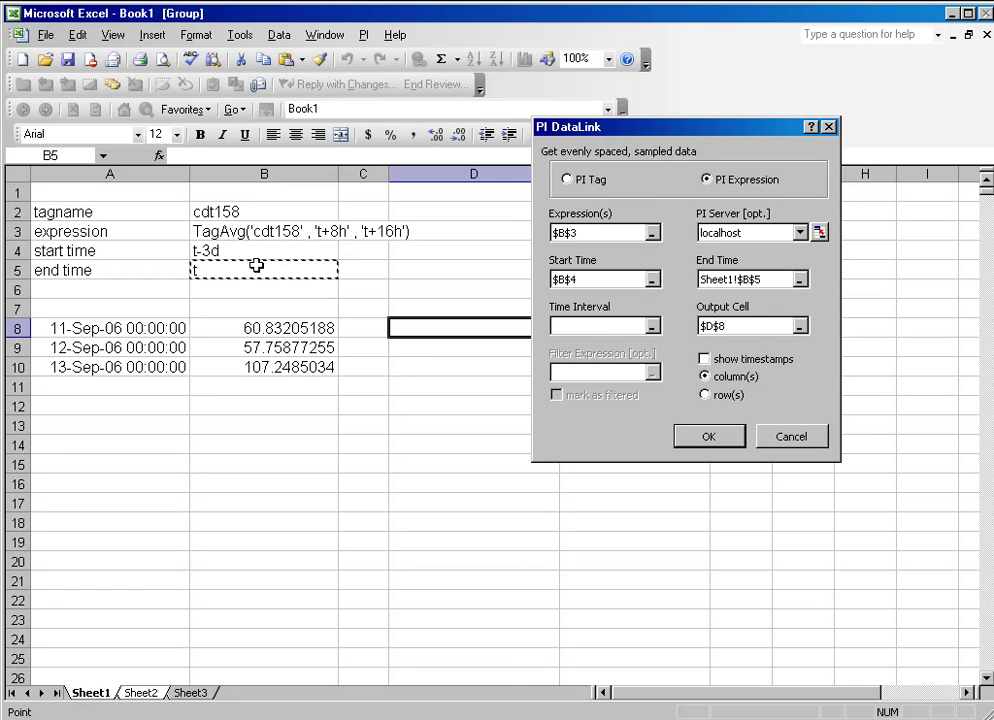
{"action": "left_click", "coordinate": [599, 329]}
{"action": "type", "text": "1d"}
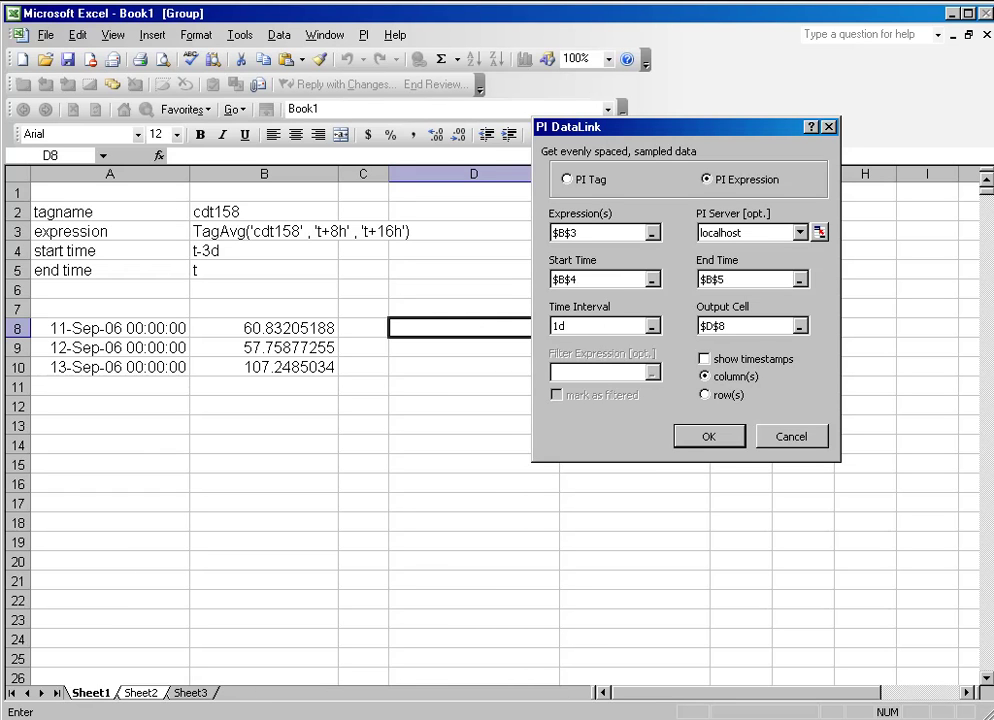
{"action": "left_click", "coordinate": [704, 358]}
{"action": "left_click", "coordinate": [727, 440]}
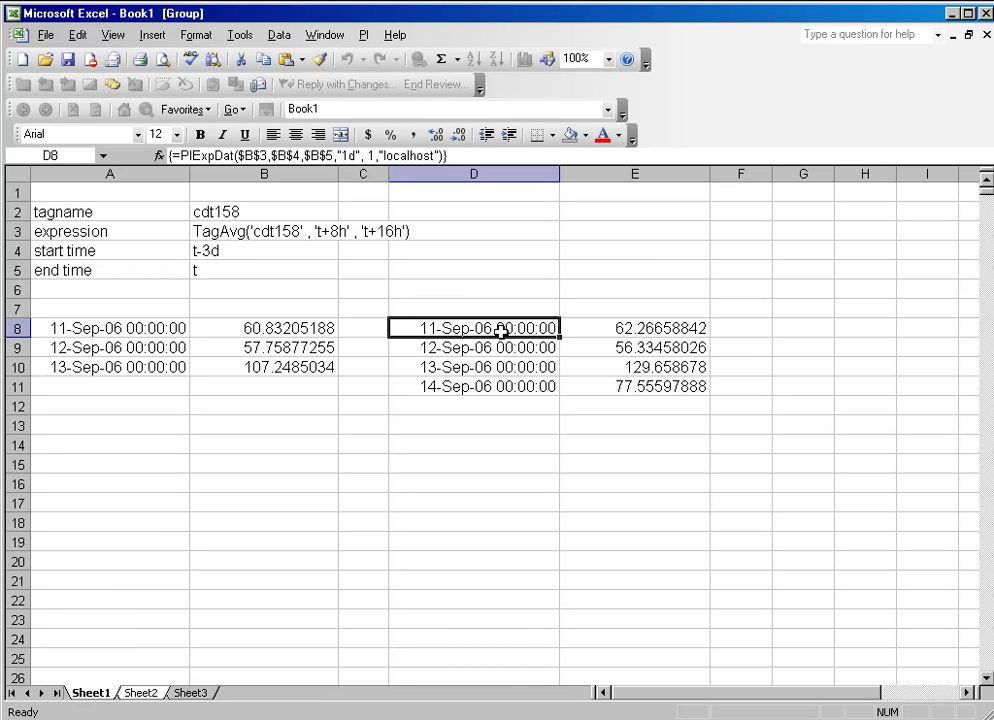
- Fill D8:E12 with turquoise blue
{"action": "left_click_drag", "start_coordinate": [502, 328], "coordinate": [615, 405]}
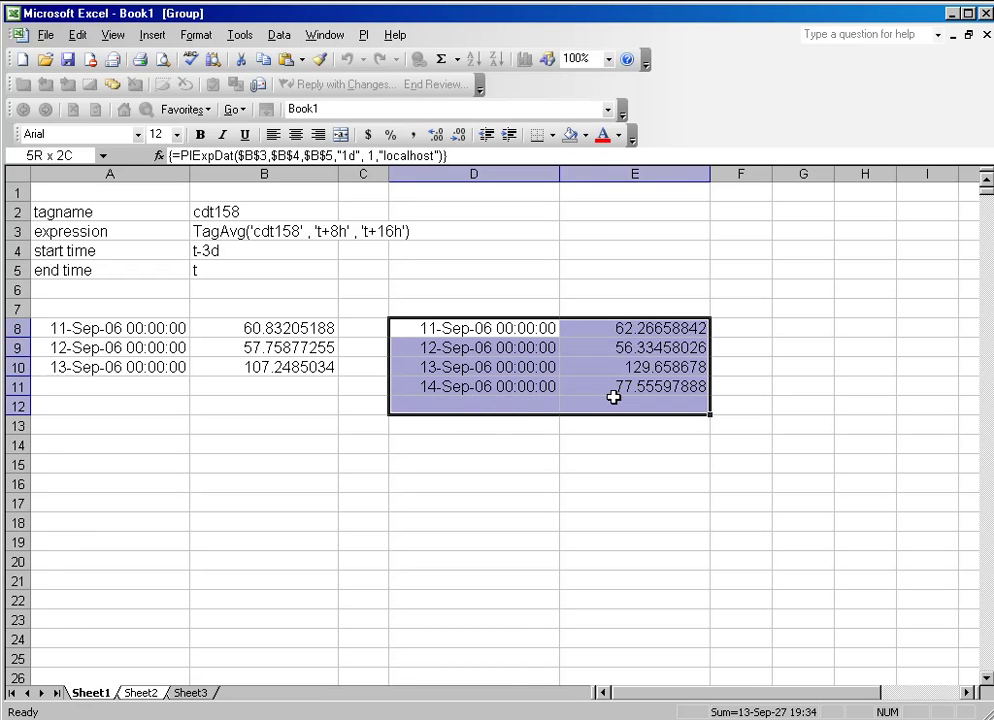
{"action": "left_click", "coordinate": [585, 135]}
{"action": "left_click", "coordinate": [659, 245]}
{"action": "left_click", "coordinate": [608, 283]}
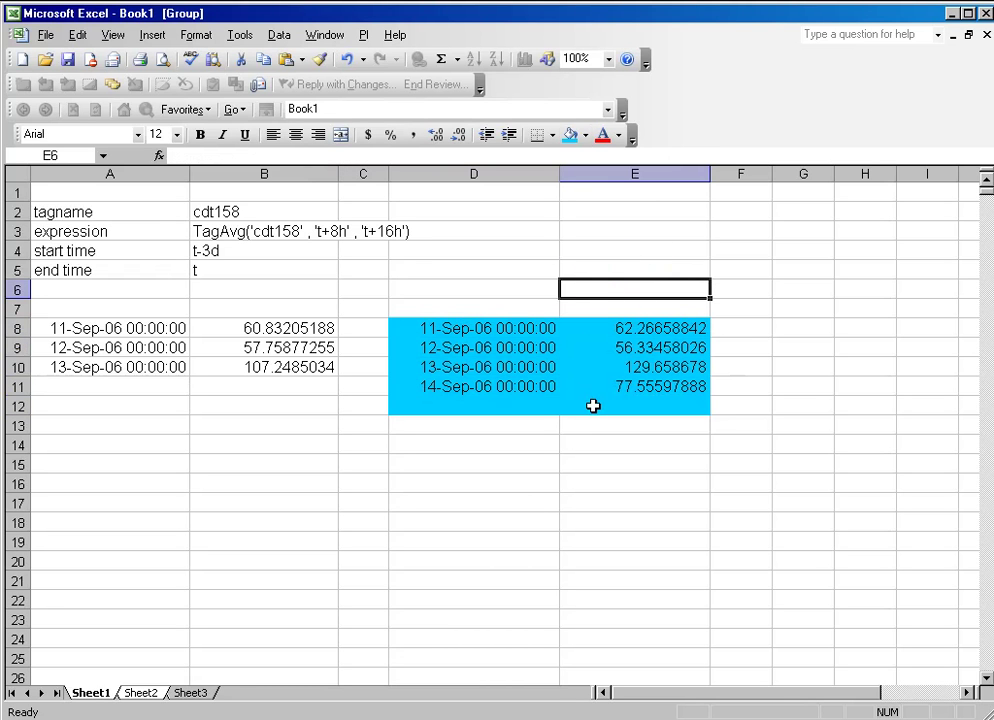
- Select the daily averages block A8:B11 for comparison
{"action": "left_click", "coordinate": [330, 250]}
{"action": "left_click", "coordinate": [394, 250]}
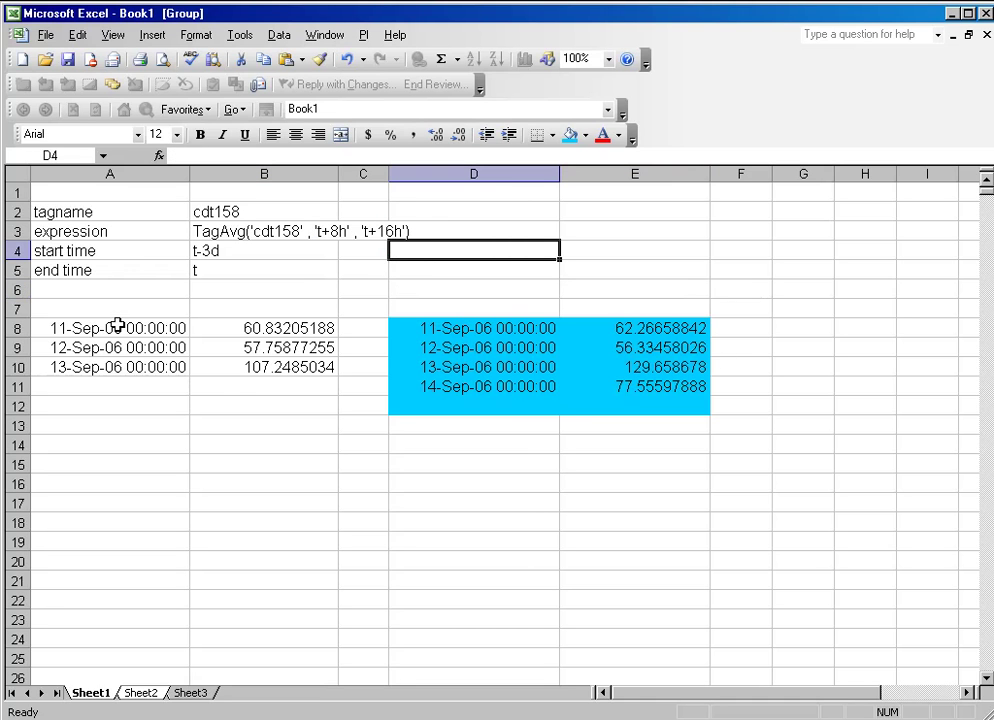
{"action": "mouse_move", "coordinate": [118, 326]}
{"action": "left_mouse_down"}
{"action": "mouse_move", "coordinate": [242, 378]}
{"action": "mouse_move", "coordinate": [250, 414]}
{"action": "left_mouse_up"}
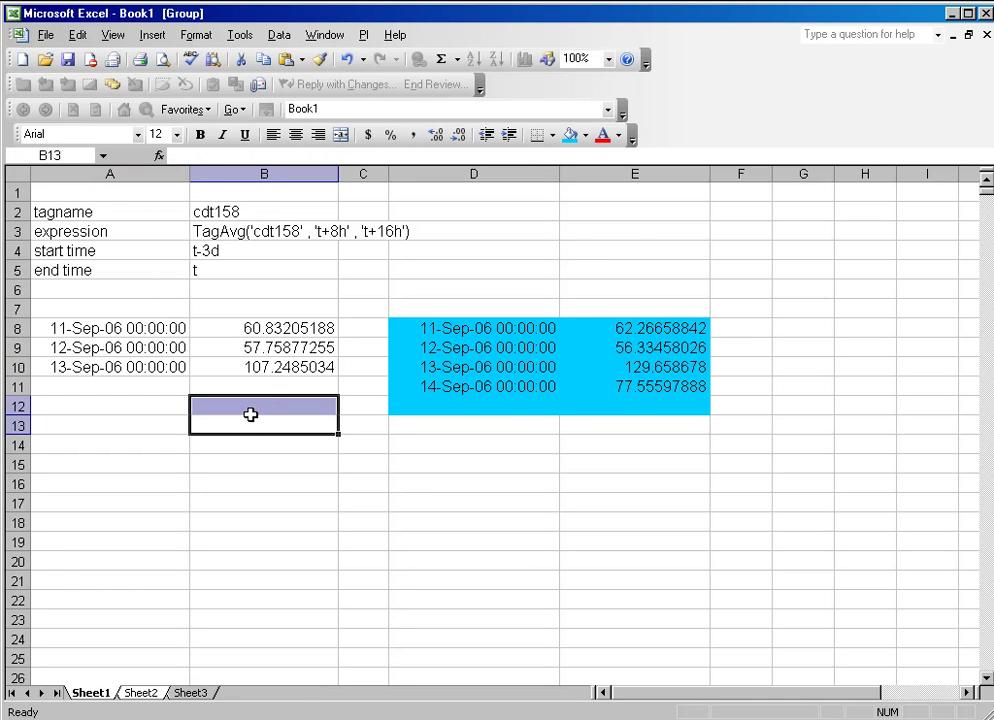